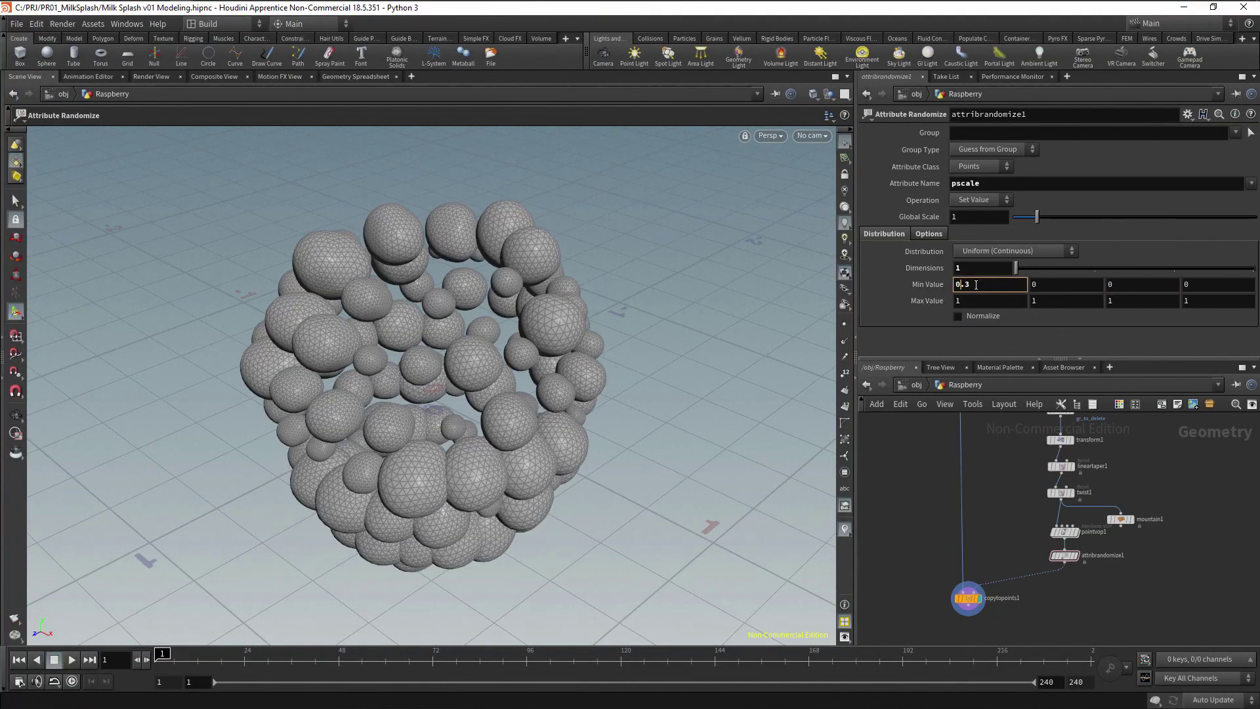
Step: Set the sphere scale range to min 0.9 and max 0.8, then move pointlight1 to light the splash
type("0.9")
key("Return")
left_click(971, 301)
type("0.8")
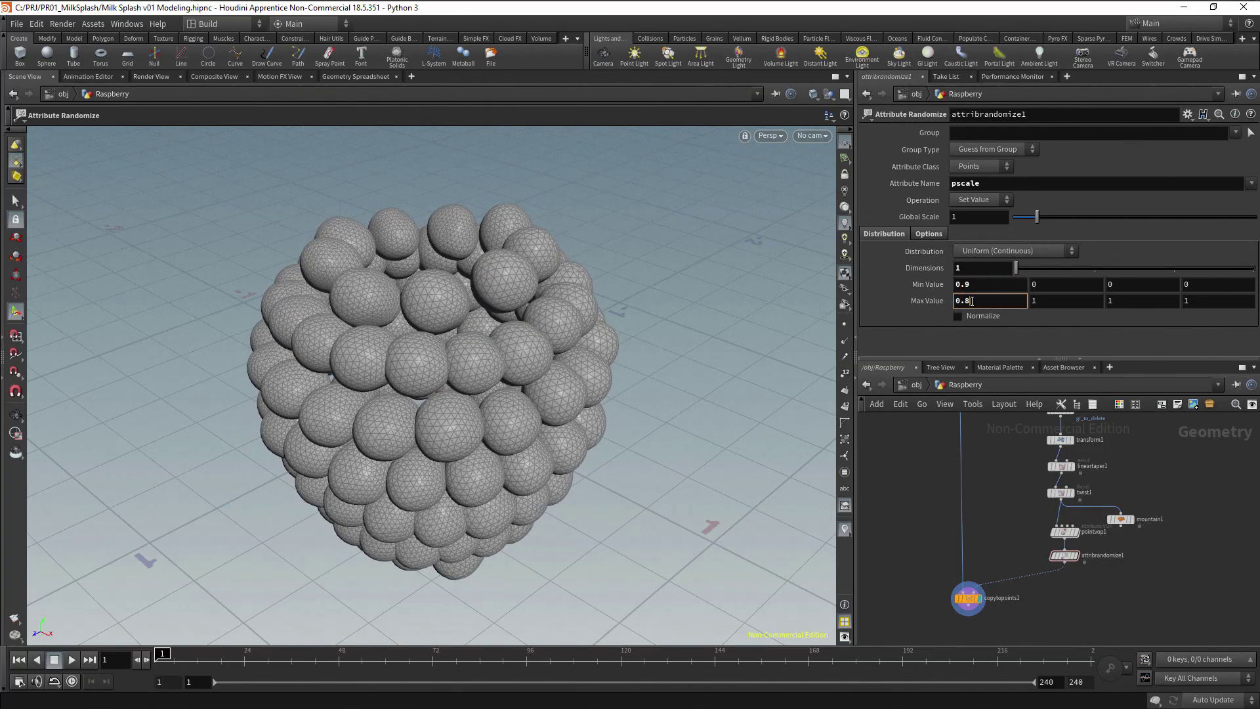
key("Return")
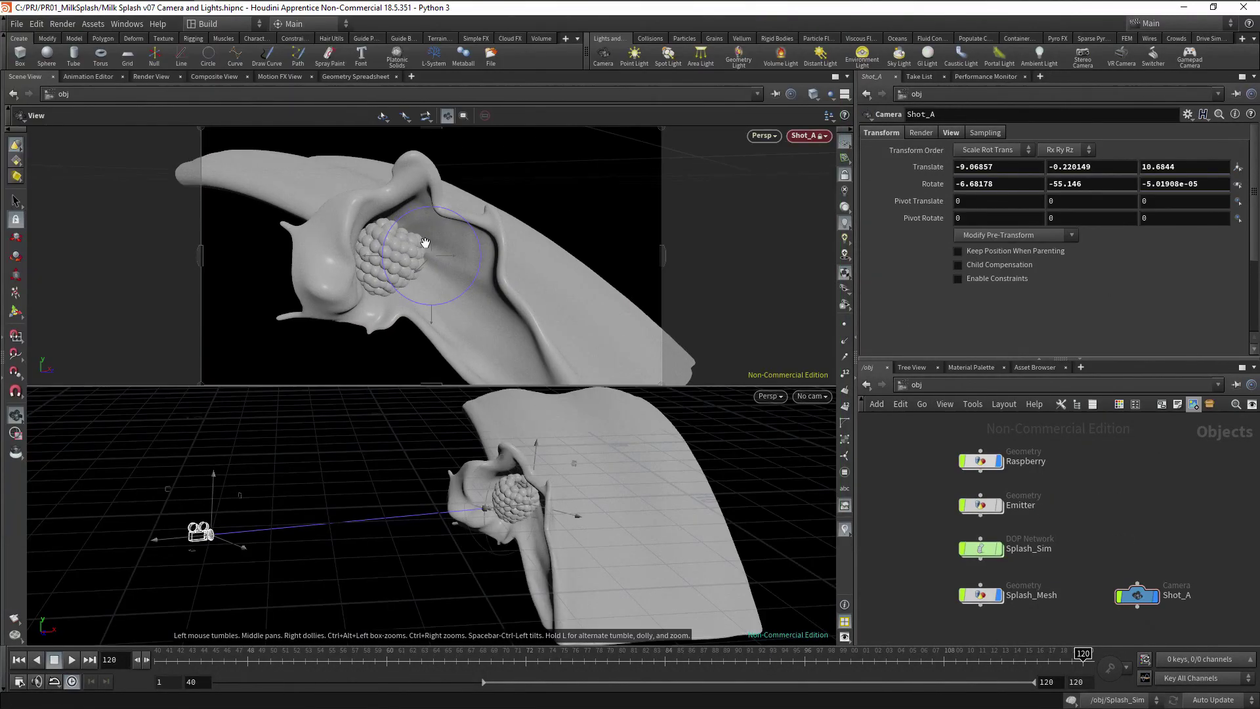
left_click_drag(425, 243, 422, 247)
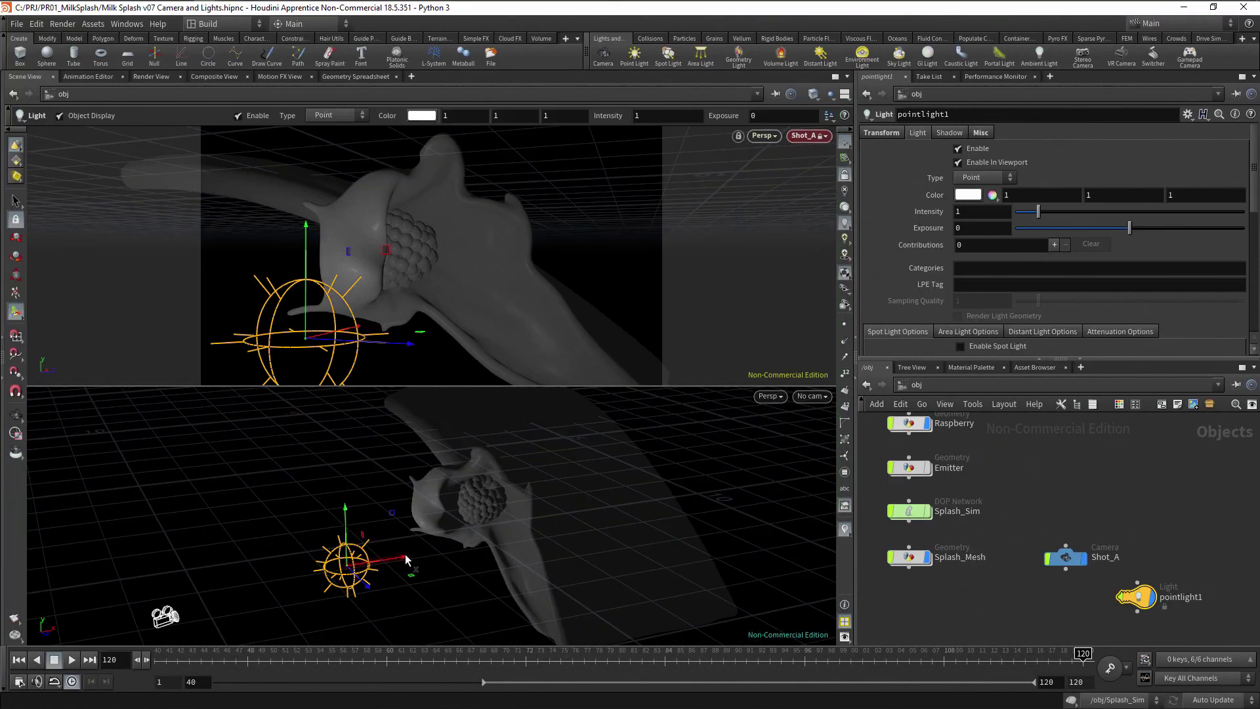
left_click_drag(406, 559, 484, 543)
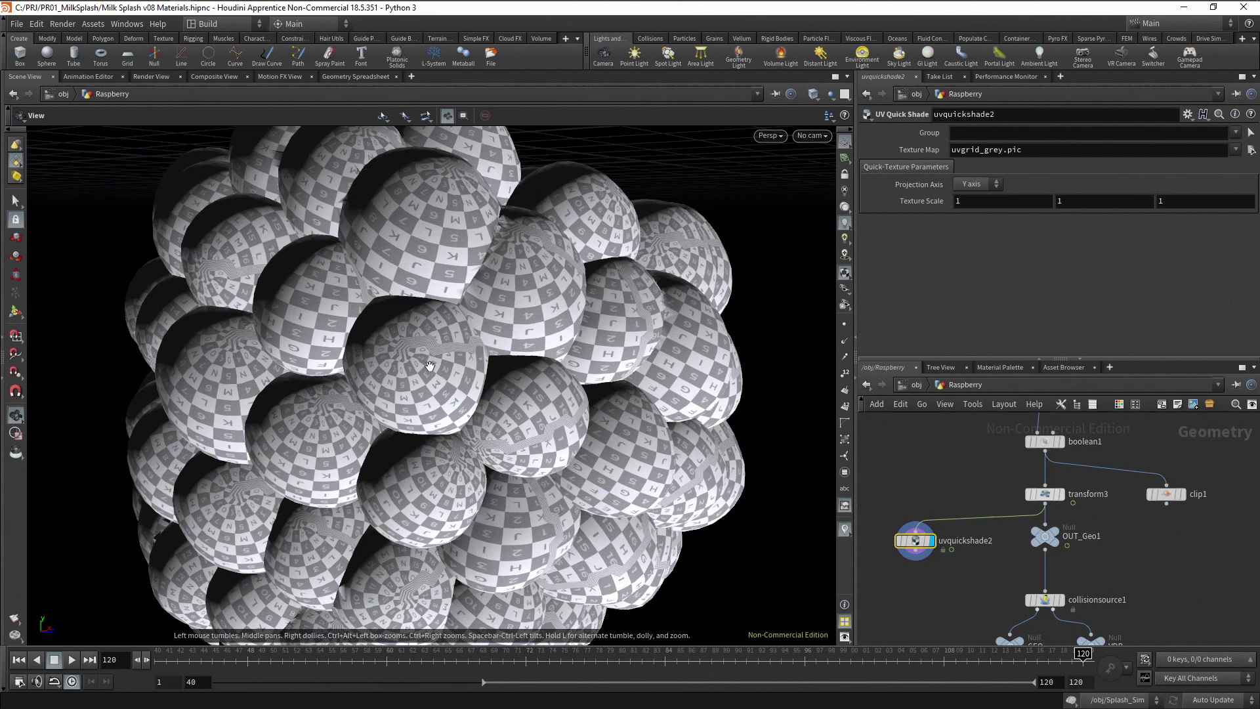
Step: Orbit the viewport to inspect the UV checker texture on the raspberry spheres
left_click_drag(430, 365, 456, 222)
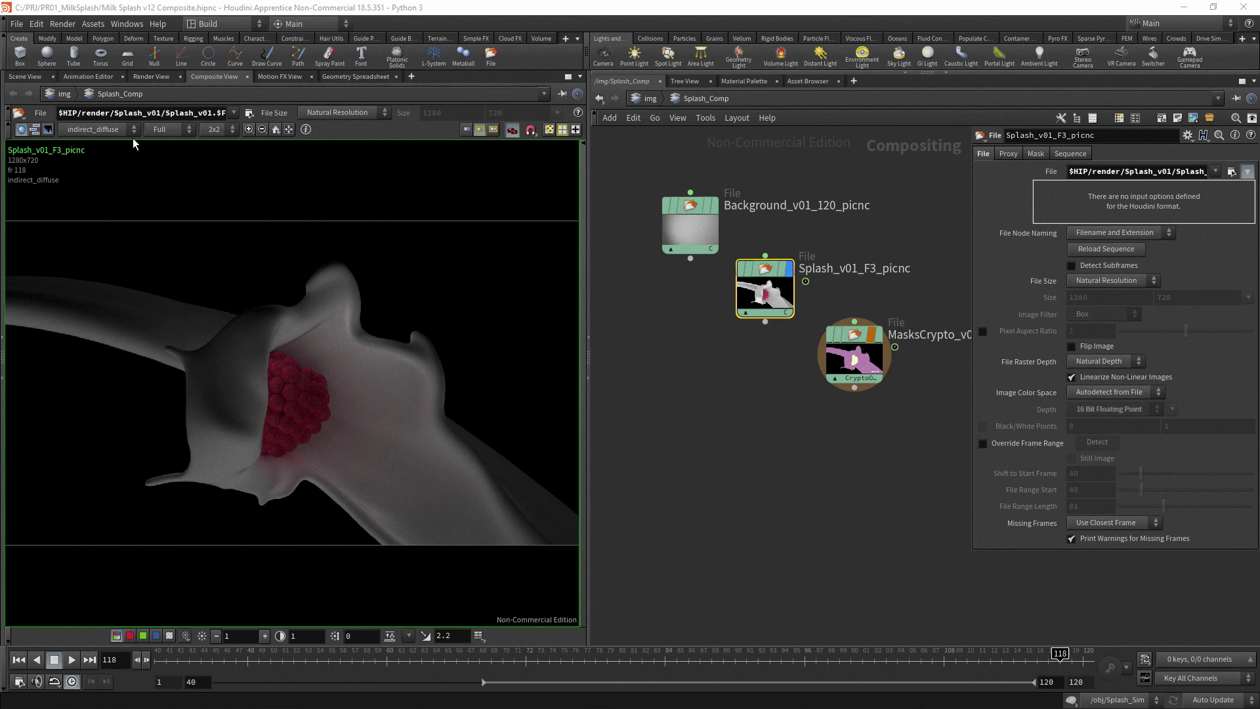
Step: Browse the render's light-pass planes and settle on the full-colour C plane
left_click(98, 129)
left_click(112, 248)
left_click(98, 129)
left_click(66, 143)
left_click(98, 130)
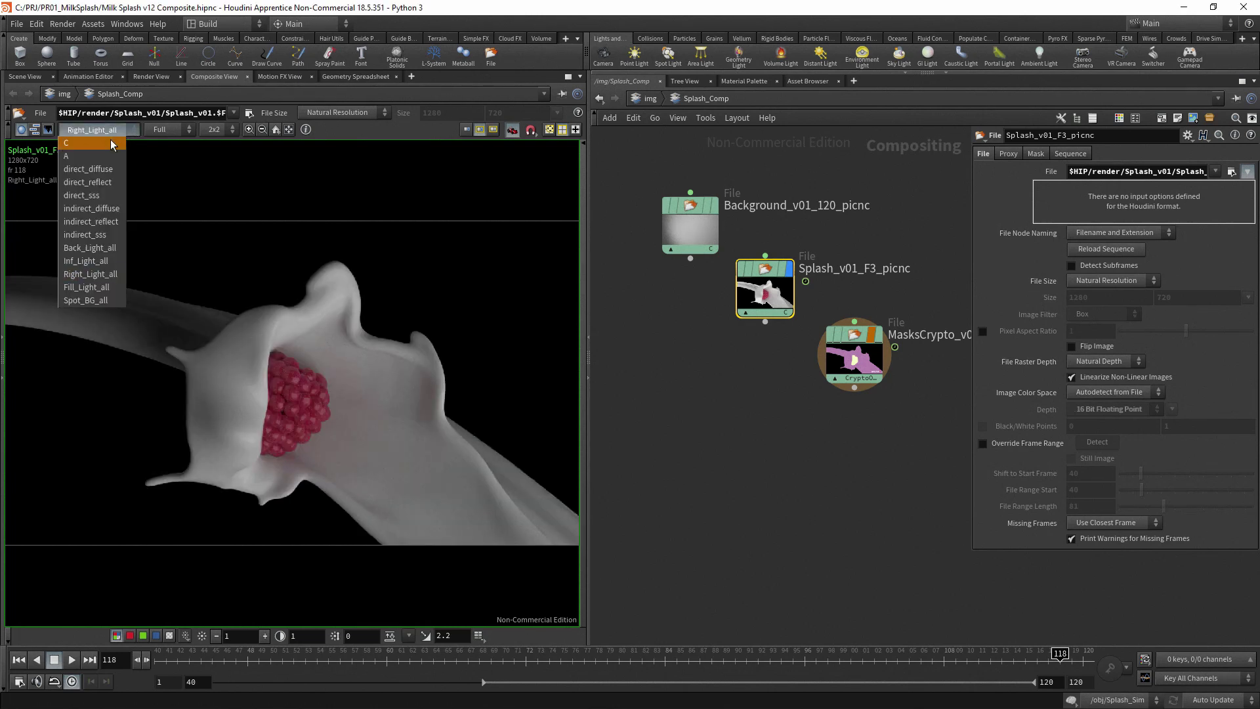
left_click(65, 142)
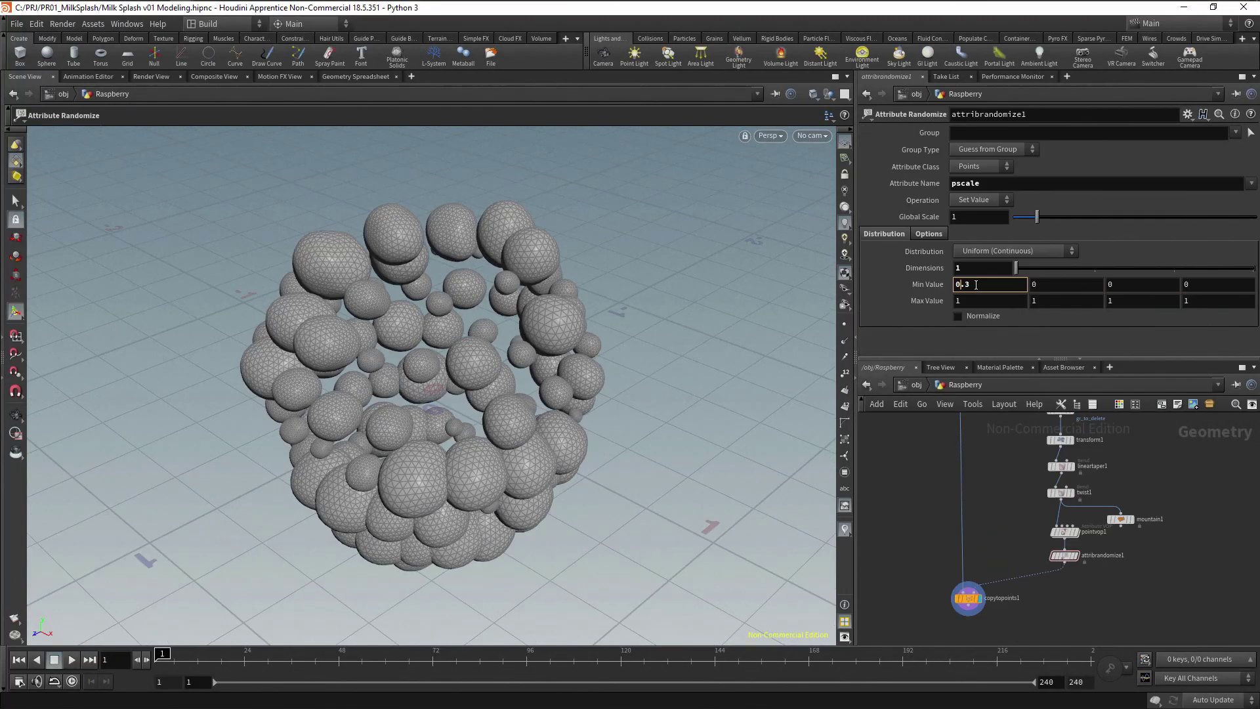
Step: Enter 0.9 as the maximum sphere scale to match the 0.9 minimum
left_click(972, 300)
type("0.9")
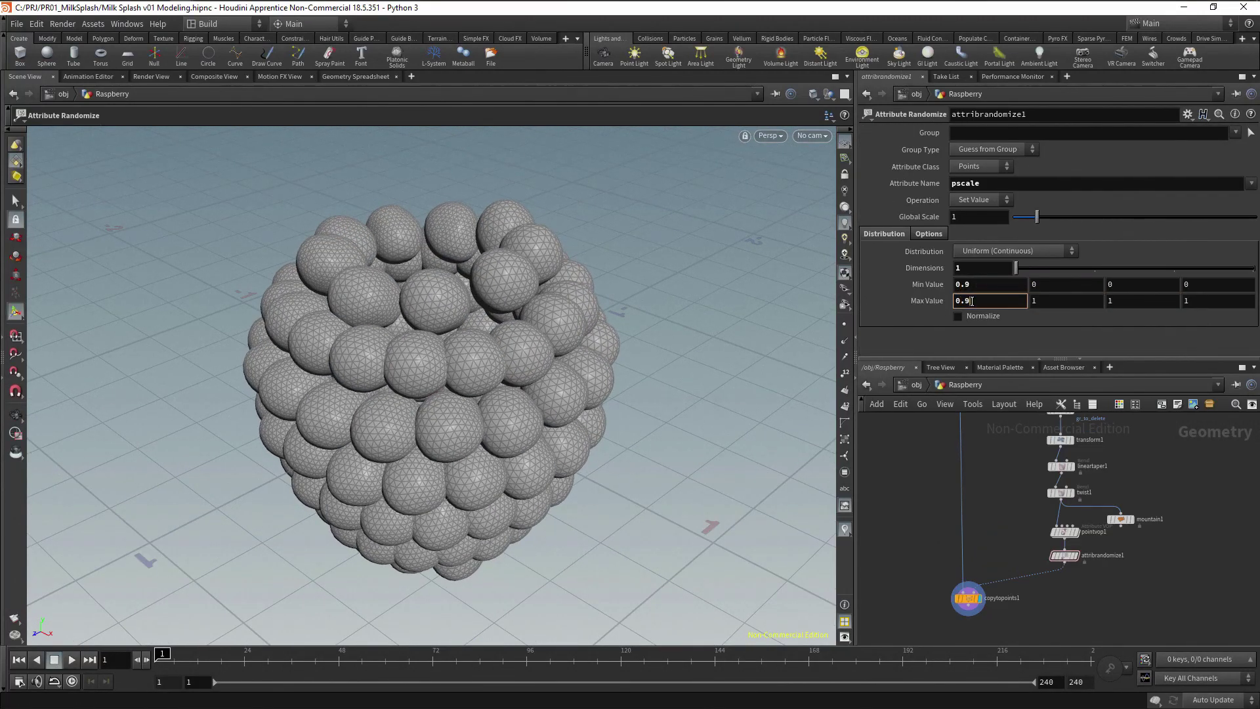